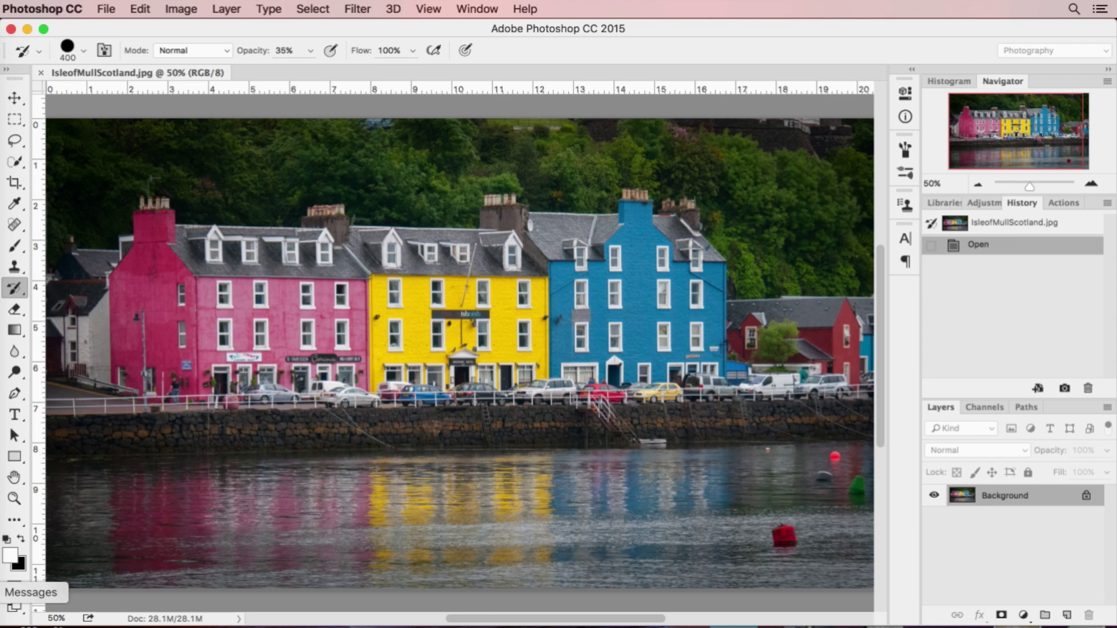
Choose the History Brush Tool from its flyout, then switch to the Spot Healing Brush Tool
click(17, 291)
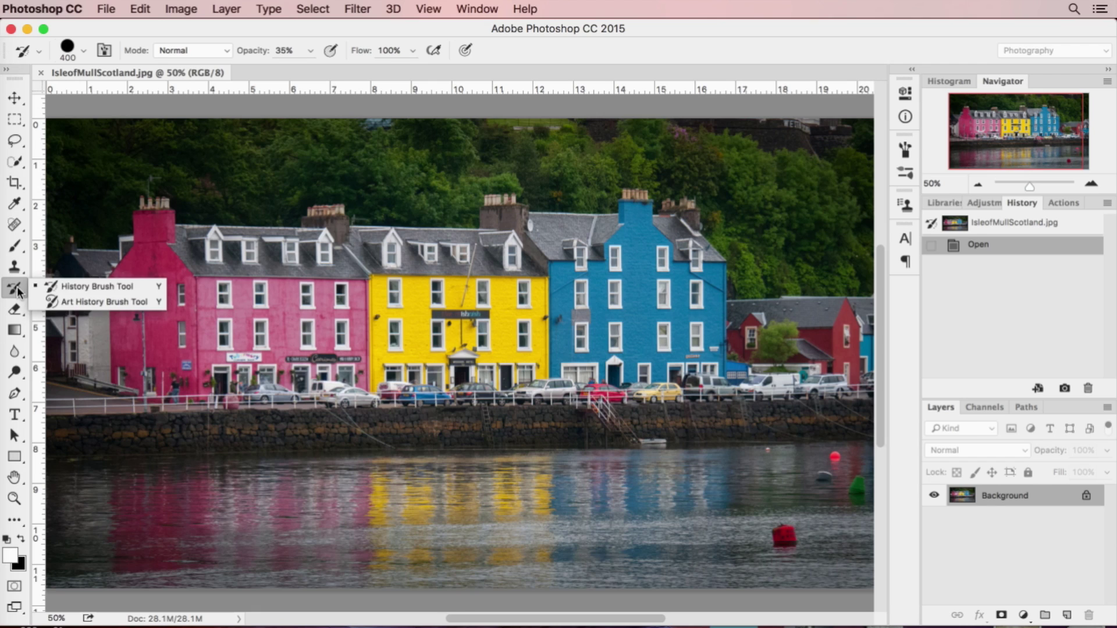
click(75, 286)
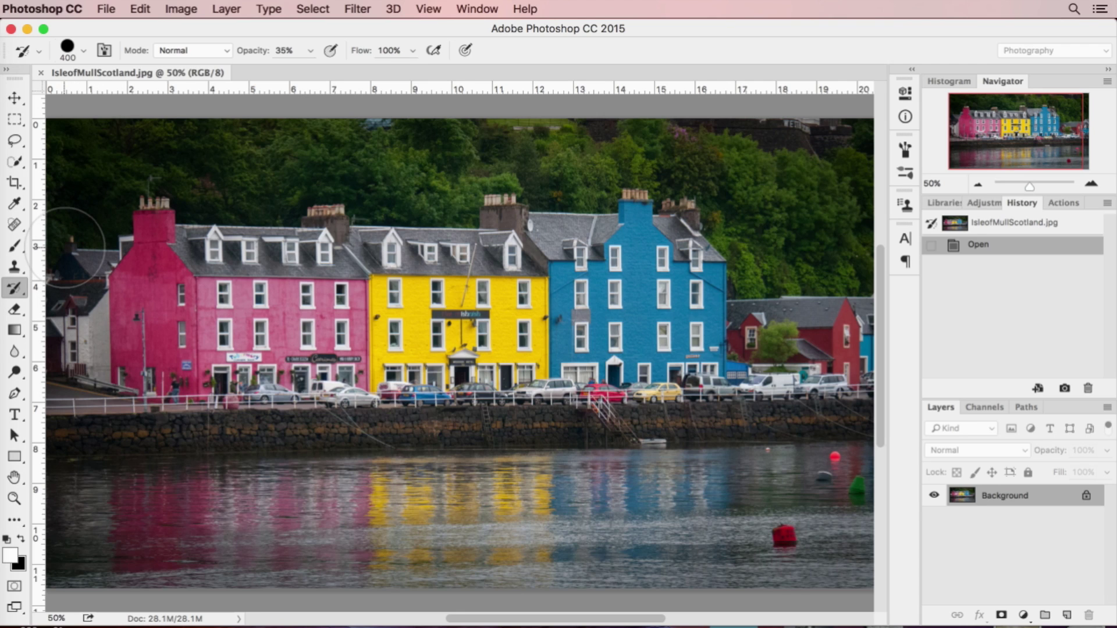
click(16, 225)
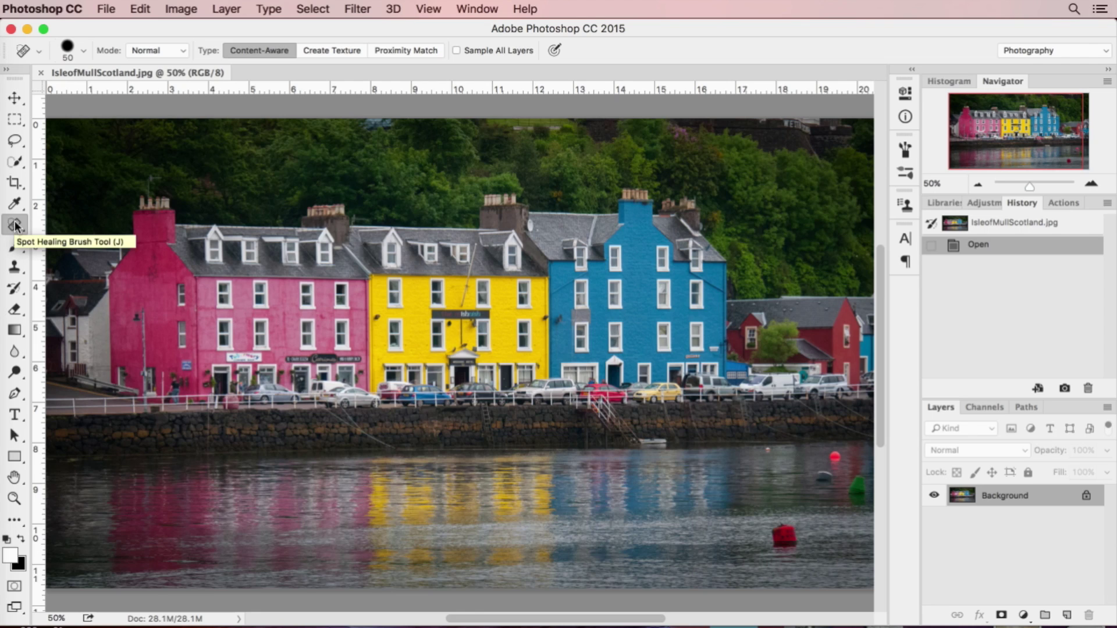
Erase a dark streak across the pink and yellow houses with the Eraser
click(19, 269)
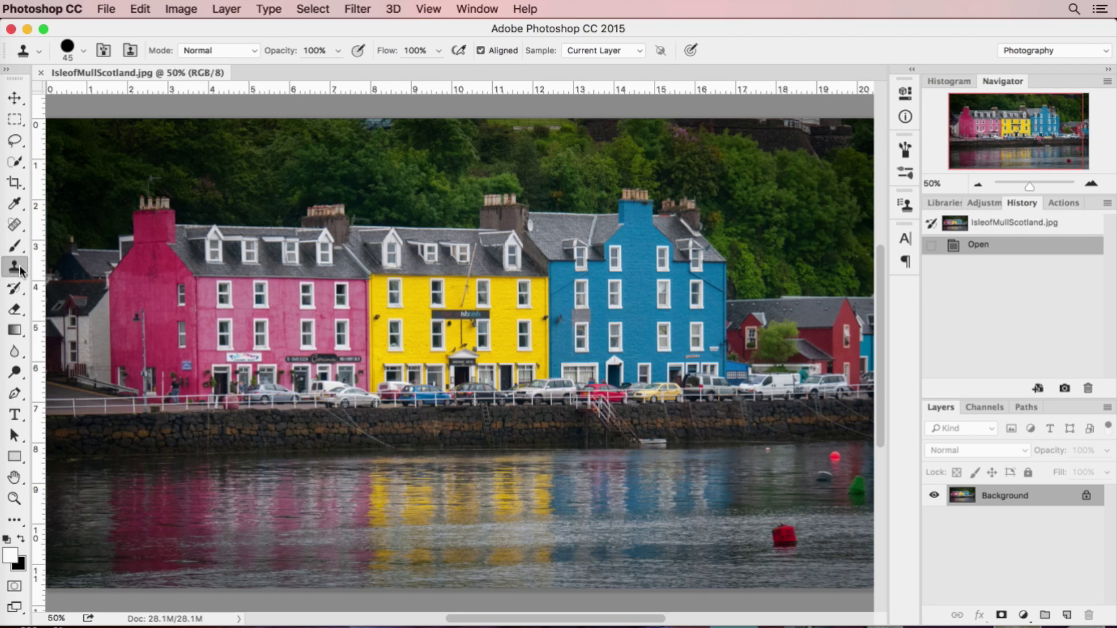
click(15, 310)
drag(143, 301, 459, 301)
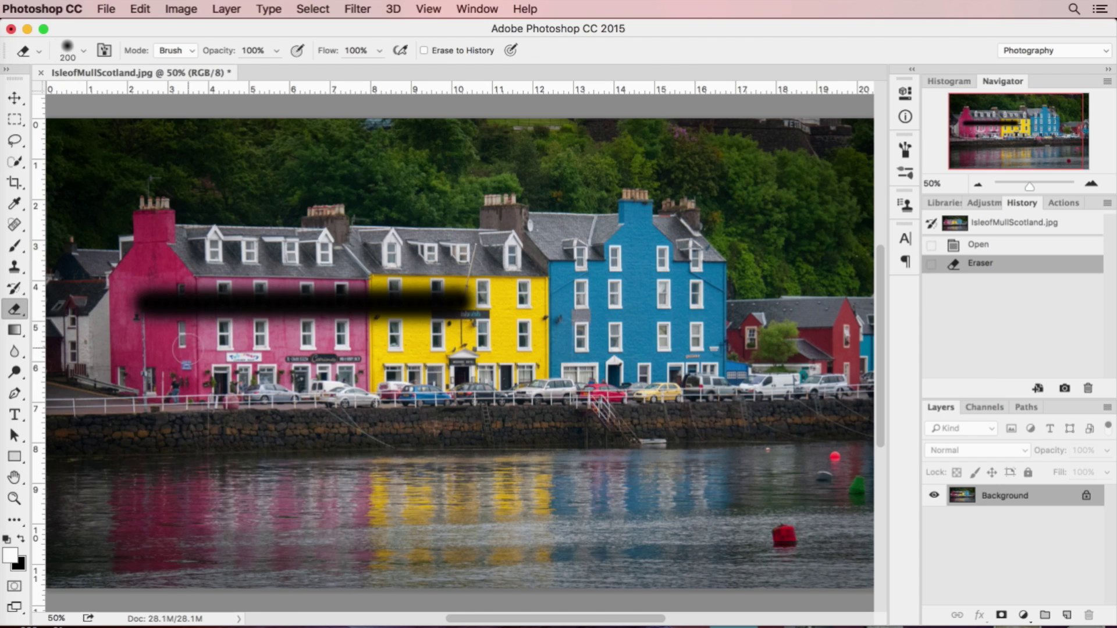
Clone the central chimney above the trees with a 90 px Clone Stamp, then revert to the Eraser state
click(12, 270)
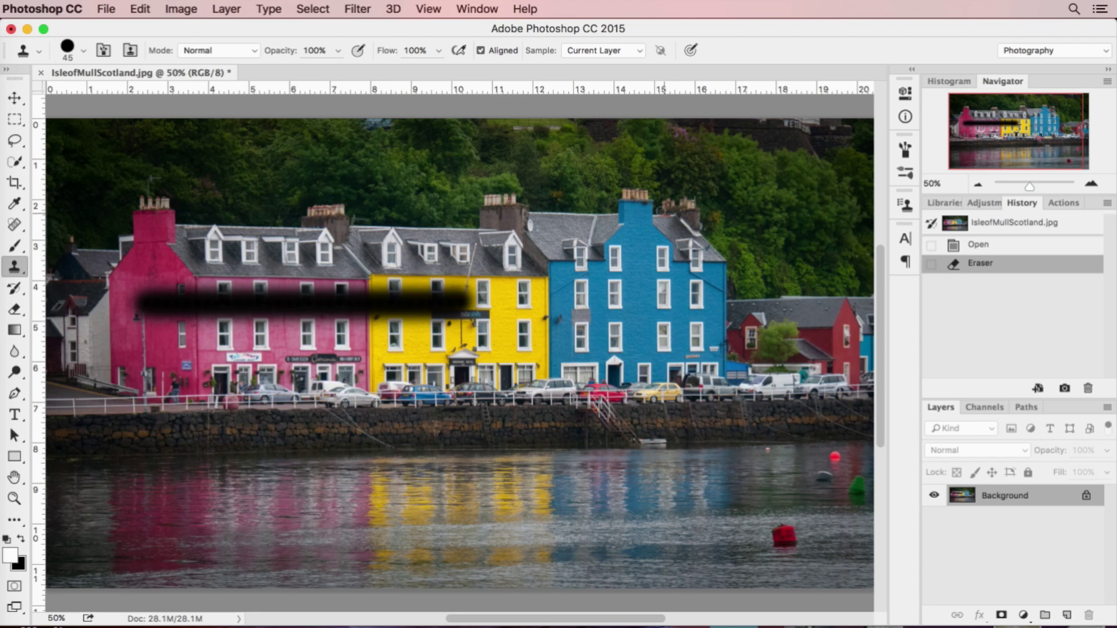
key(bracketright)
key(bracketright)
key(bracketright)
key(bracketright)
key(bracketright)
alt+click(486, 204)
mouse_move(414, 185)
mouse_down()
mouse_move(434, 167)
mouse_move(423, 176)
mouse_move(444, 179)
mouse_move(431, 202)
mouse_up()
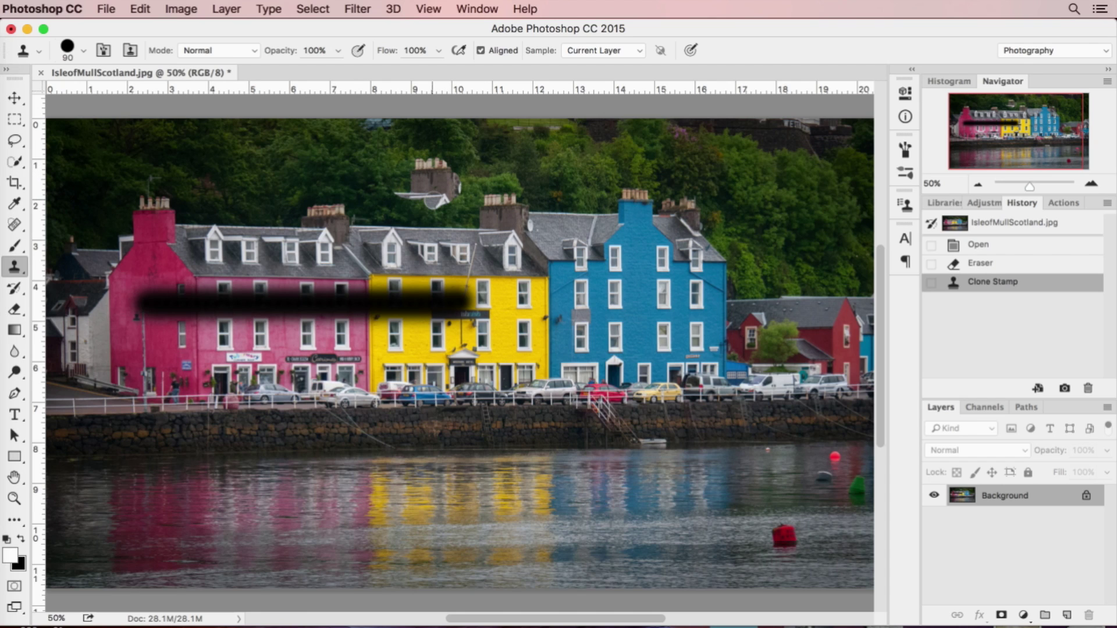
click(1025, 264)
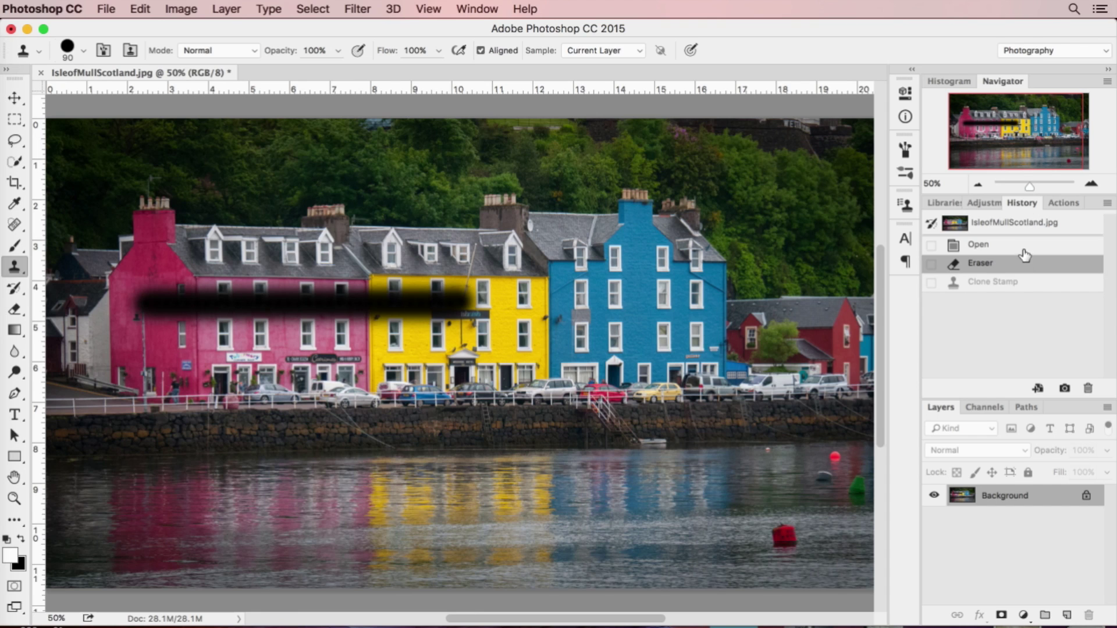
Restore the Clone Stamp history state with the cloned chimney and select the History Brush Tool
click(1024, 250)
click(1016, 285)
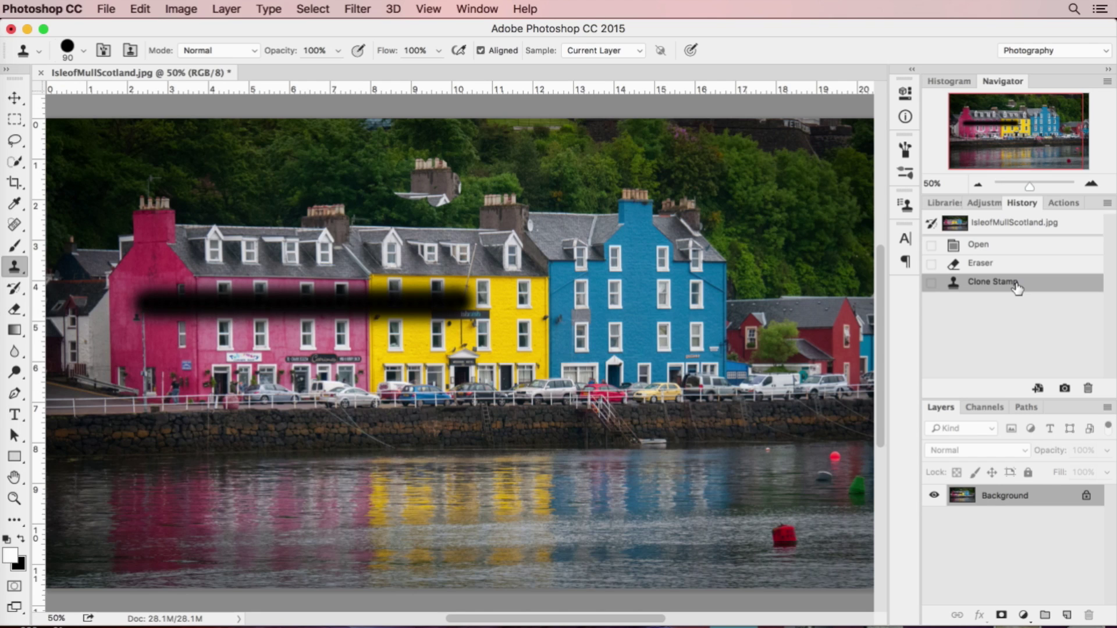
click(17, 290)
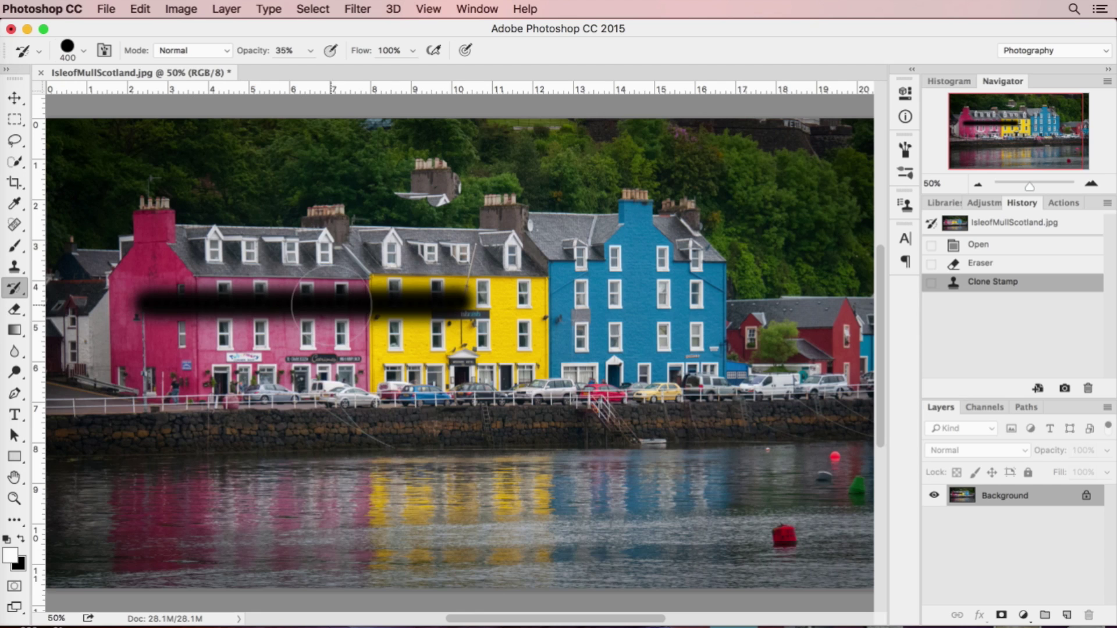
Paint original pixels back over the dark streak and cloned chimney with the History Brush at 100% opacity
mouse_move(442, 299)
mouse_down()
mouse_move(154, 310)
mouse_move(173, 310)
mouse_move(182, 331)
mouse_move(130, 322)
mouse_up()
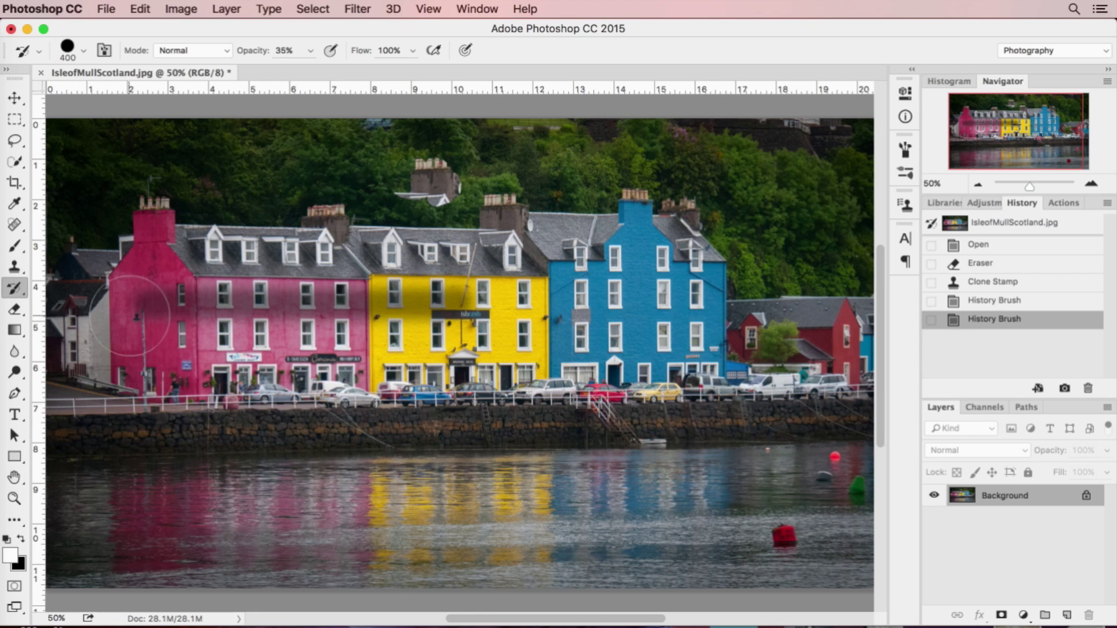
drag(251, 56, 433, 54)
mouse_move(495, 305)
mouse_down()
mouse_move(464, 310)
mouse_move(346, 330)
mouse_move(99, 299)
mouse_up()
mouse_move(418, 192)
mouse_down()
mouse_move(454, 168)
mouse_move(487, 184)
mouse_move(499, 247)
mouse_up()
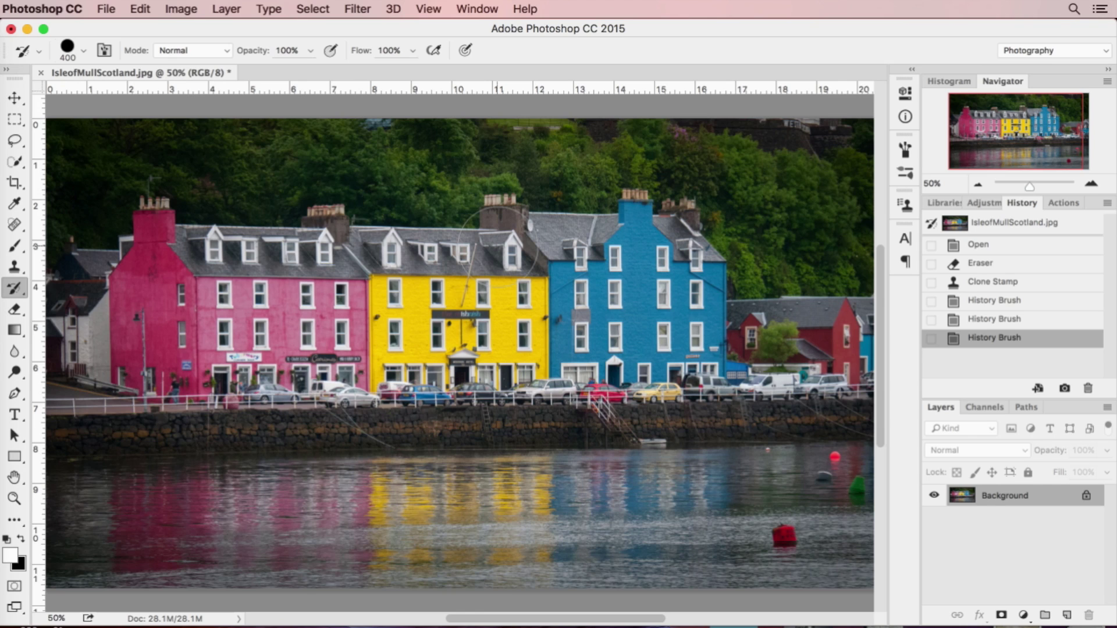
Apply Image > Adjustments > Desaturate to make the harbour photo black and white
click(177, 9)
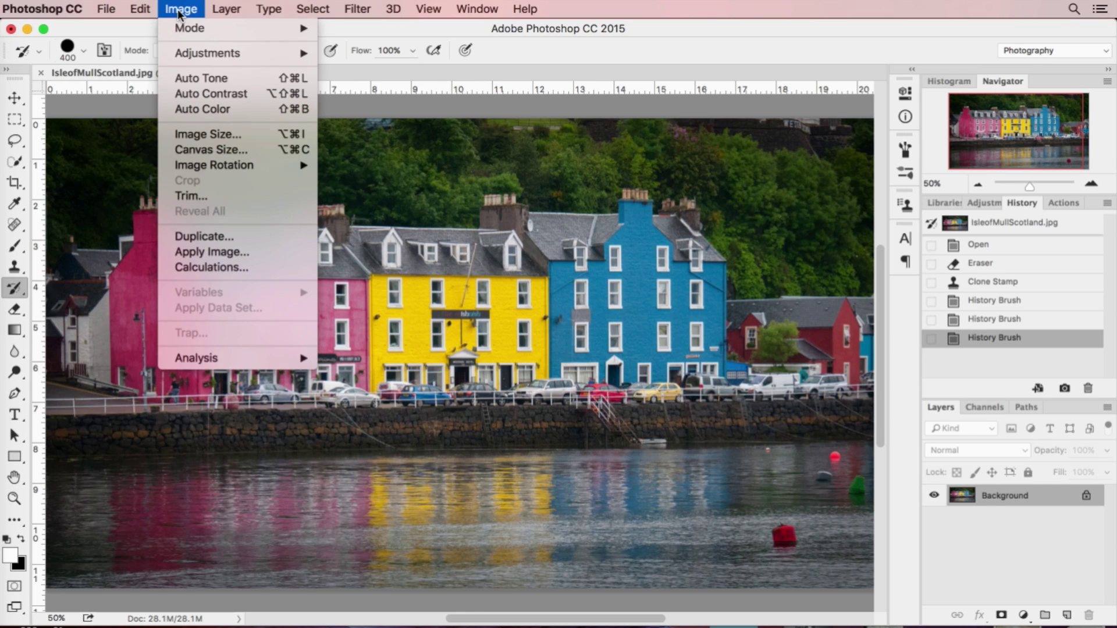
mouse_move(203, 56)
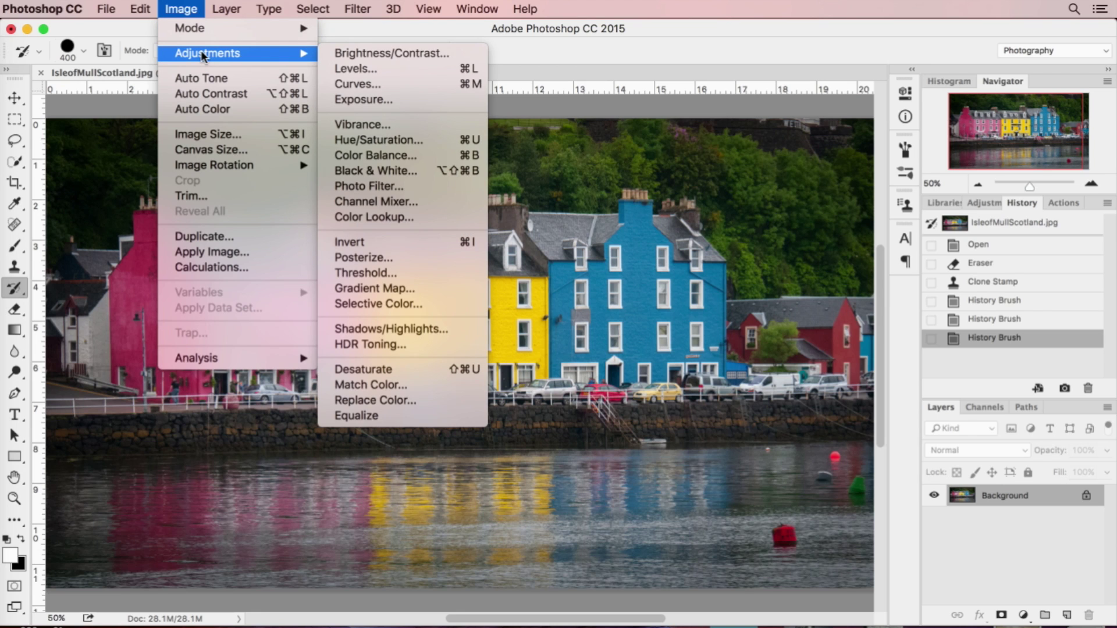
click(393, 372)
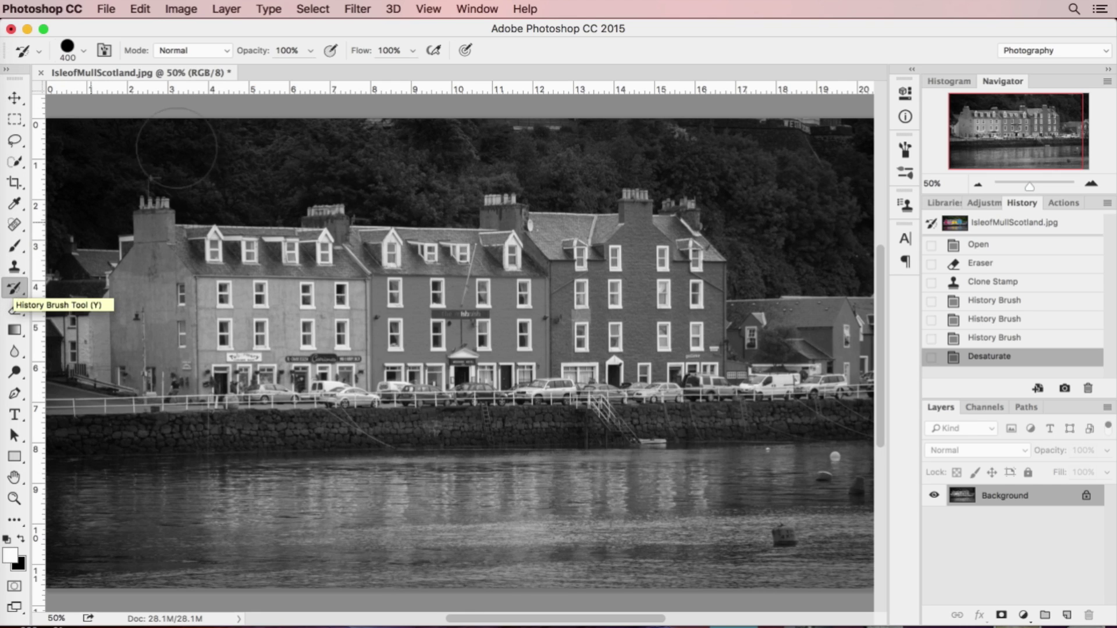
With the History Brush at 35% opacity and 250 px, repaint the pink, blue and yellow houses
drag(265, 51, 211, 53)
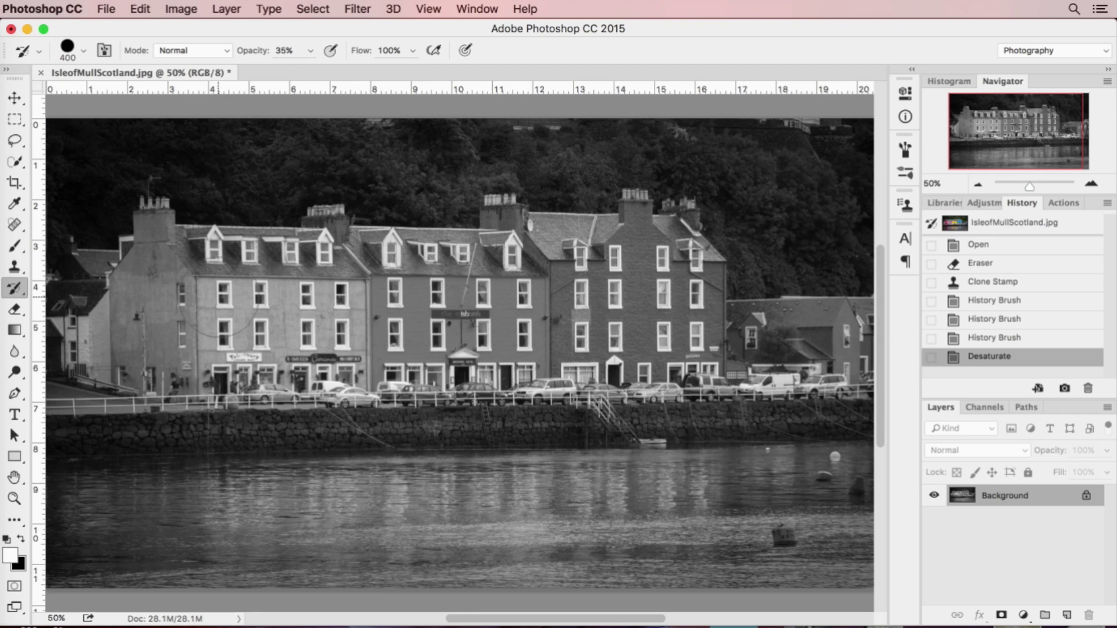
key(bracketleft)
key(bracketleft)
key(bracketleft)
mouse_move(156, 307)
mouse_down()
mouse_move(140, 305)
mouse_move(157, 217)
mouse_move(176, 219)
mouse_move(138, 221)
mouse_move(147, 297)
mouse_move(122, 363)
mouse_move(179, 382)
mouse_move(197, 332)
mouse_move(186, 280)
mouse_move(215, 310)
mouse_move(239, 308)
mouse_up()
mouse_move(180, 327)
mouse_down()
mouse_move(256, 367)
mouse_move(291, 358)
mouse_move(282, 363)
mouse_move(212, 305)
mouse_move(337, 301)
mouse_move(366, 375)
mouse_move(386, 291)
mouse_move(506, 299)
mouse_move(519, 302)
mouse_move(419, 314)
mouse_move(488, 337)
mouse_move(424, 349)
mouse_move(545, 350)
mouse_move(526, 356)
mouse_move(566, 319)
mouse_move(558, 261)
mouse_move(565, 293)
mouse_move(622, 256)
mouse_move(588, 321)
mouse_move(632, 302)
mouse_move(639, 364)
mouse_move(688, 340)
mouse_move(652, 274)
mouse_up()
mouse_move(633, 238)
mouse_down()
mouse_move(619, 232)
mouse_move(642, 229)
mouse_move(640, 216)
mouse_up()
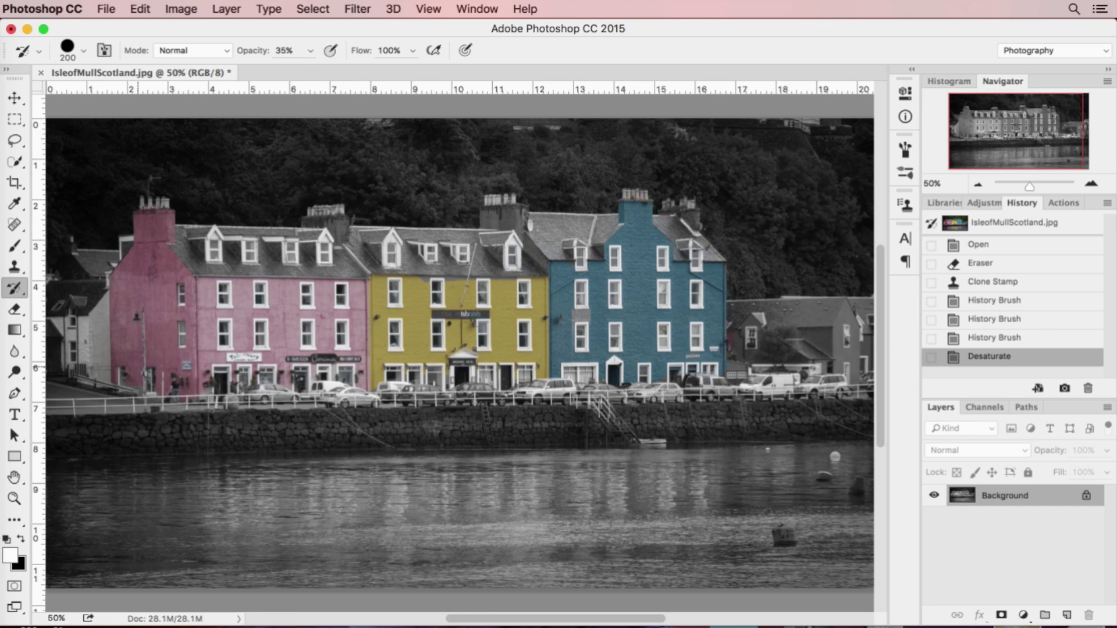
drag(352, 323, 508, 326)
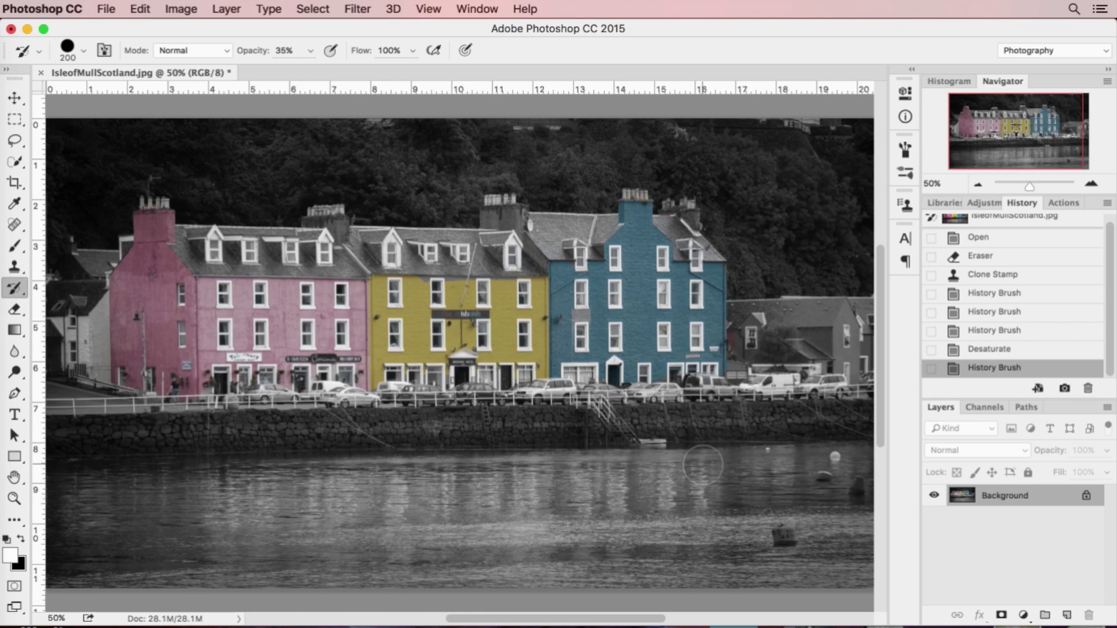
Paint colour back into the pink, yellow and blue house reflections in the harbour water
mouse_move(703, 465)
mouse_down()
mouse_move(702, 549)
mouse_move(703, 503)
mouse_move(677, 501)
mouse_move(751, 465)
mouse_move(683, 504)
mouse_move(641, 479)
mouse_move(544, 480)
mouse_move(578, 536)
mouse_move(660, 544)
mouse_move(521, 522)
mouse_move(556, 476)
mouse_move(470, 489)
mouse_move(480, 498)
mouse_move(348, 465)
mouse_move(287, 472)
mouse_move(386, 487)
mouse_move(282, 534)
mouse_move(284, 543)
mouse_move(320, 543)
mouse_move(242, 495)
mouse_move(199, 491)
mouse_move(173, 528)
mouse_move(78, 489)
mouse_move(226, 534)
mouse_move(136, 521)
mouse_move(354, 552)
mouse_move(299, 544)
mouse_move(380, 545)
mouse_move(173, 505)
mouse_move(257, 502)
mouse_move(196, 475)
mouse_up()
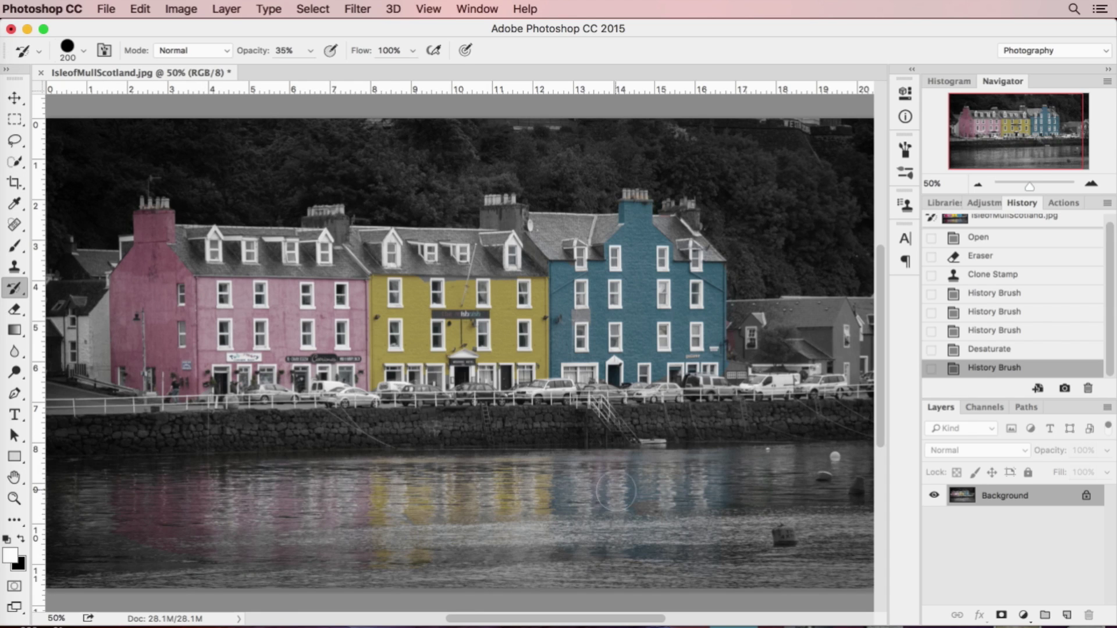
mouse_move(745, 485)
mouse_down()
mouse_move(732, 542)
mouse_move(645, 544)
mouse_up()
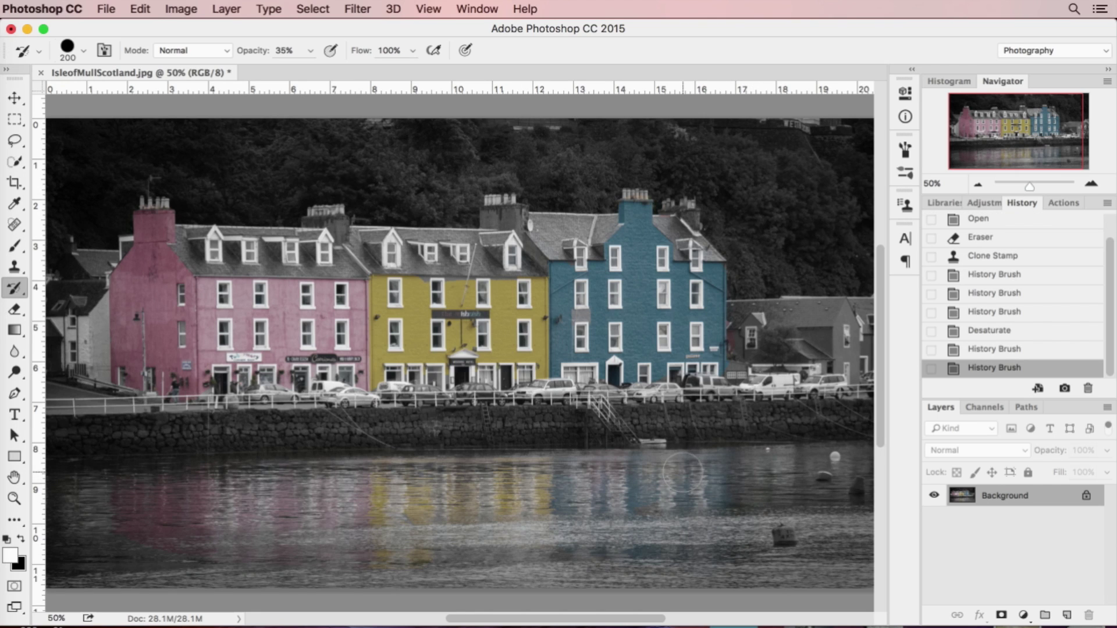
mouse_move(658, 470)
mouse_down()
mouse_move(461, 481)
mouse_move(660, 488)
mouse_move(457, 509)
mouse_move(302, 509)
mouse_move(347, 487)
mouse_move(235, 492)
mouse_move(359, 514)
mouse_move(342, 496)
mouse_move(155, 500)
mouse_move(141, 488)
mouse_move(130, 502)
mouse_move(211, 546)
mouse_move(199, 541)
mouse_move(385, 562)
mouse_move(744, 547)
mouse_move(728, 468)
mouse_move(623, 463)
mouse_move(149, 480)
mouse_move(134, 503)
mouse_move(160, 547)
mouse_up()
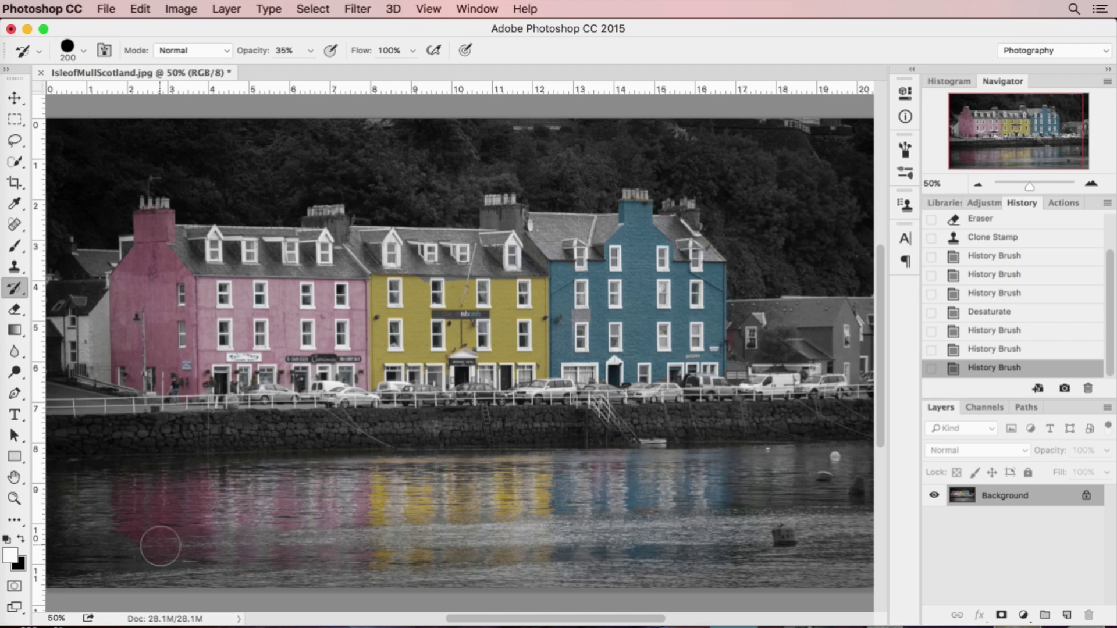